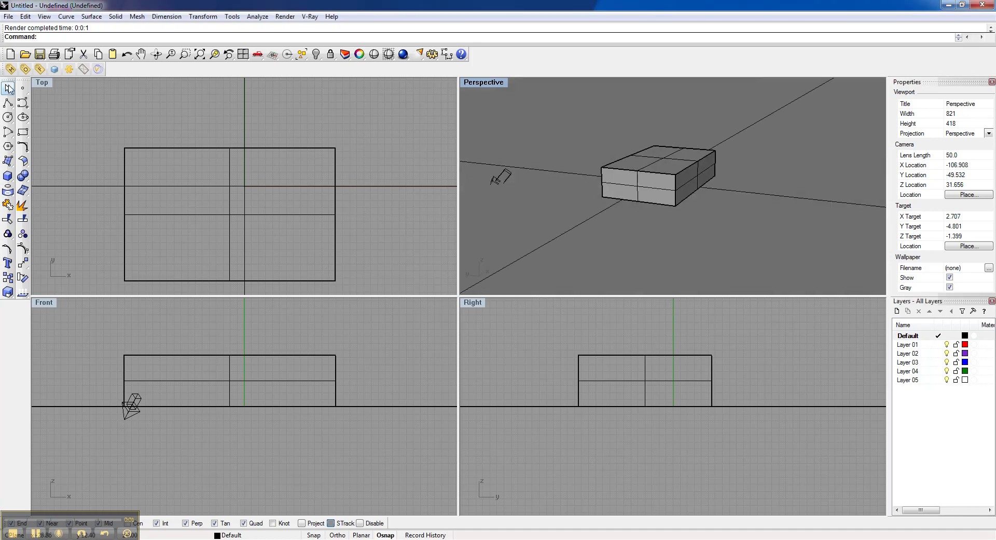
Open the V-Ray Render Options dialog and collapse its Camera rollout
left_click(24, 69)
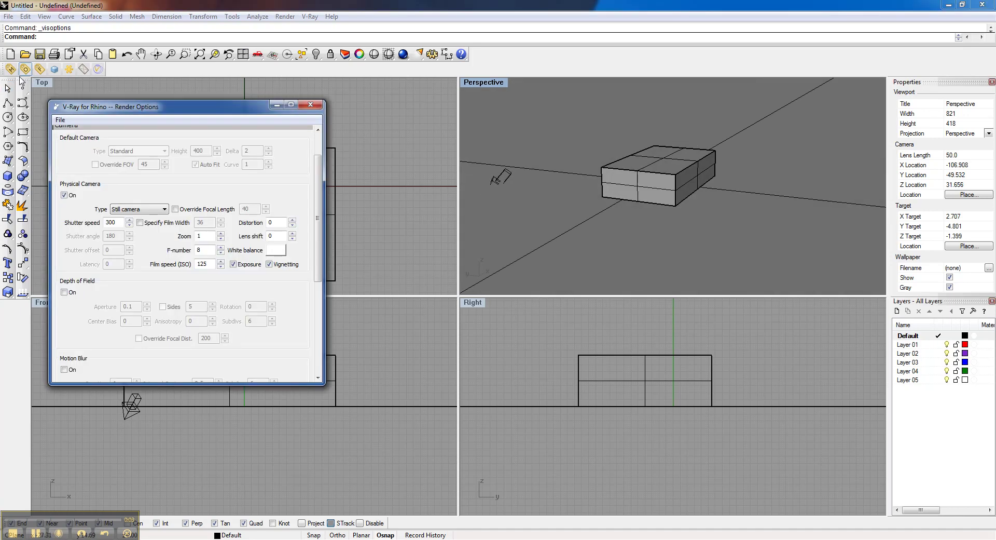
left_click_drag(104, 108, 156, 110)
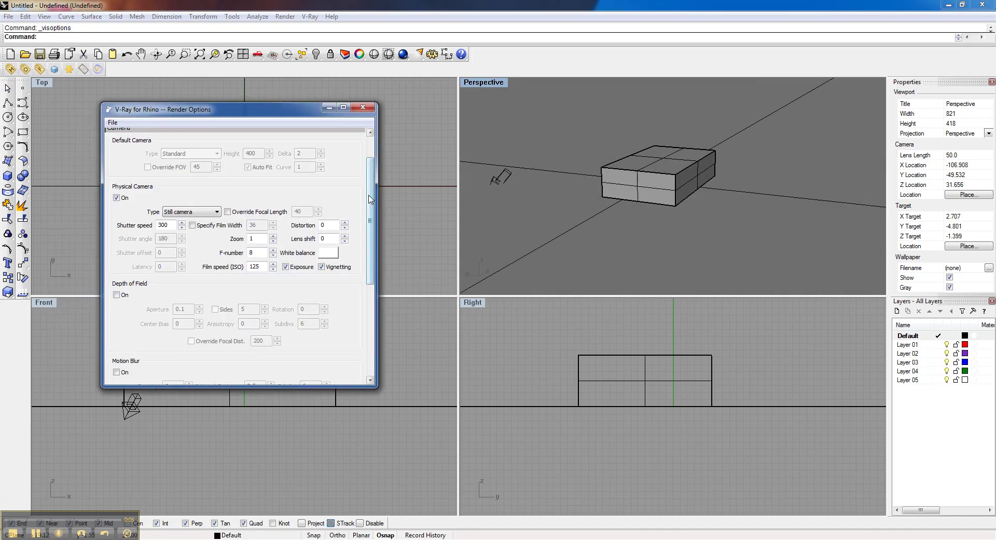
scroll(370, 199, "up", 2)
left_click(148, 168)
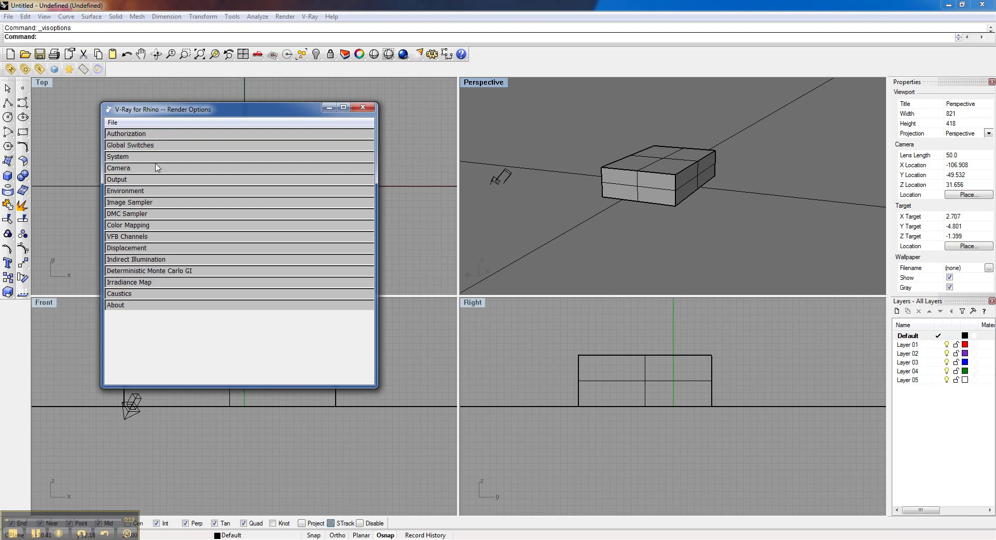
Move the options window higher, orbit around the box, and re-expand the Camera rollout
left_click_drag(157, 114, 163, 92)
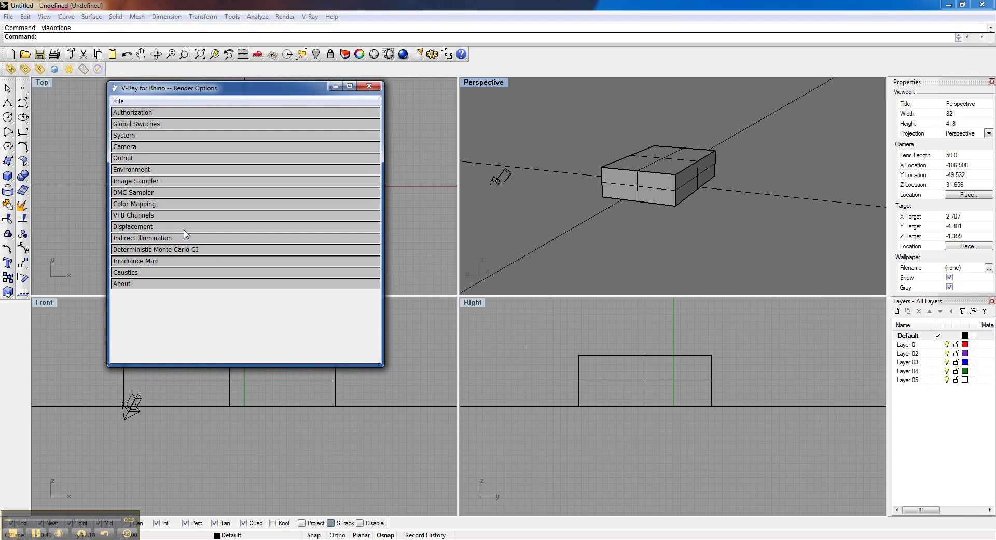
right_click_drag(663, 200, 613, 185)
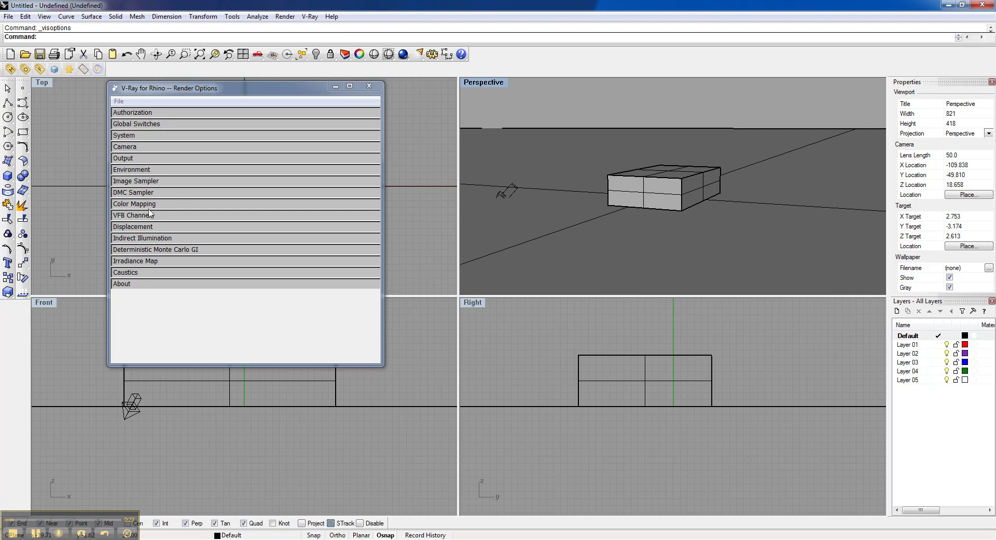
left_click(135, 146)
mouse_move(380, 158)
left_mouse_down()
mouse_move(380, 197)
mouse_move(381, 172)
left_mouse_up()
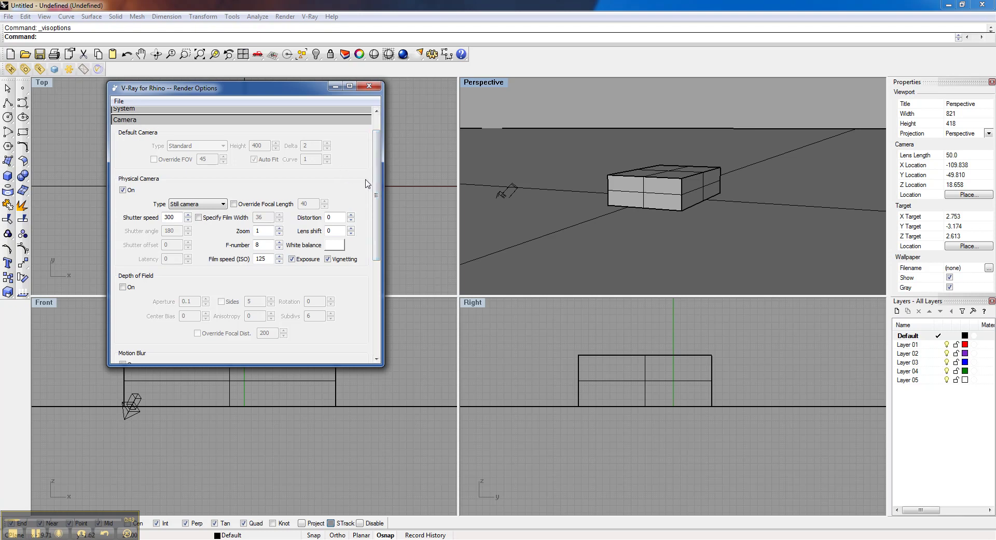
scroll(377, 191, "down", 1)
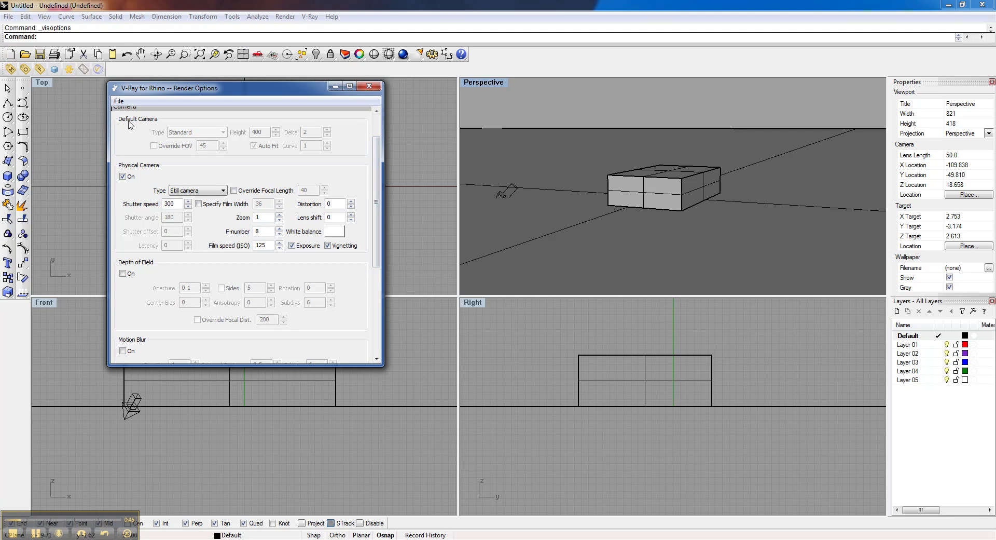
left_click(123, 176)
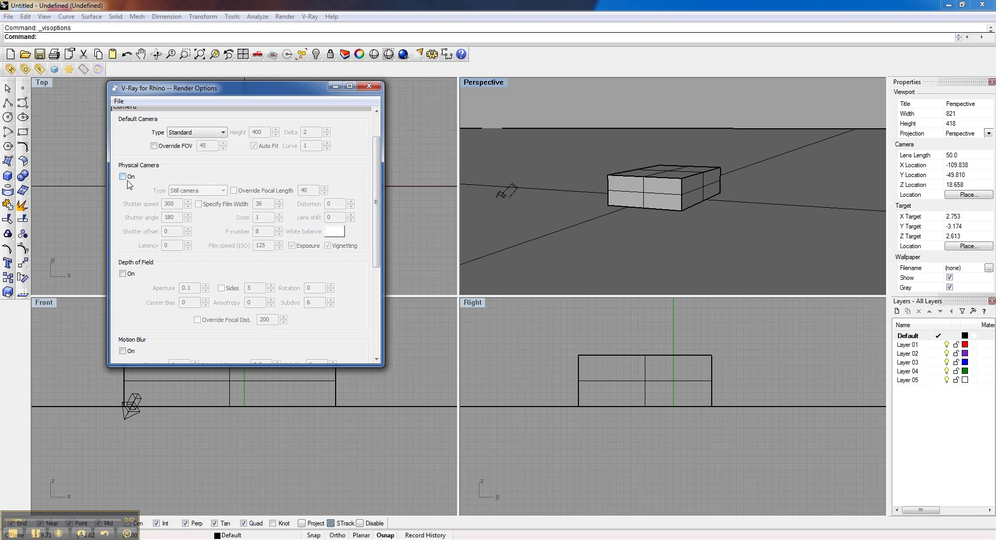
left_click(124, 177)
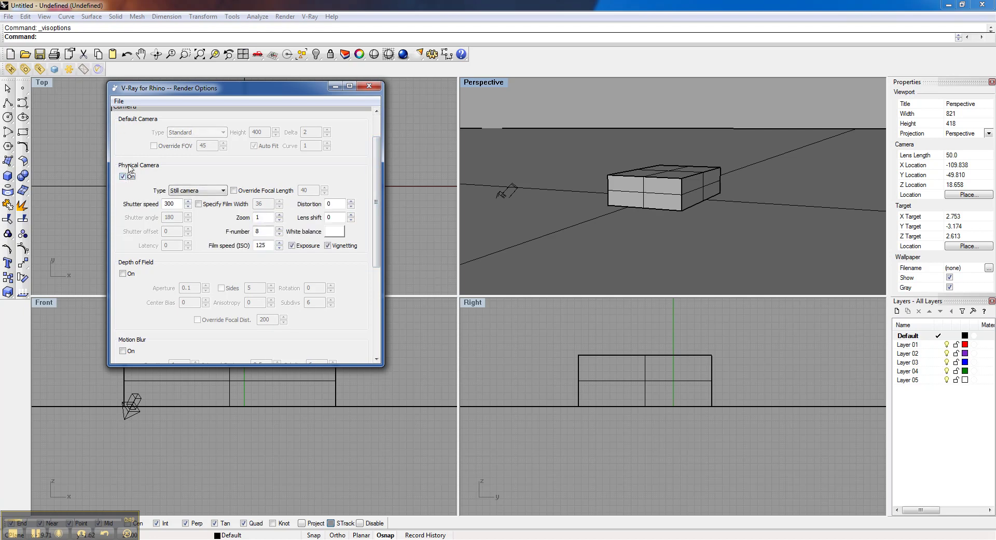
double_click(176, 204)
Enter shutter speed 1000 and F-number 10, then test-render the box at 320 x 240
double_click(266, 231)
double_click(180, 204)
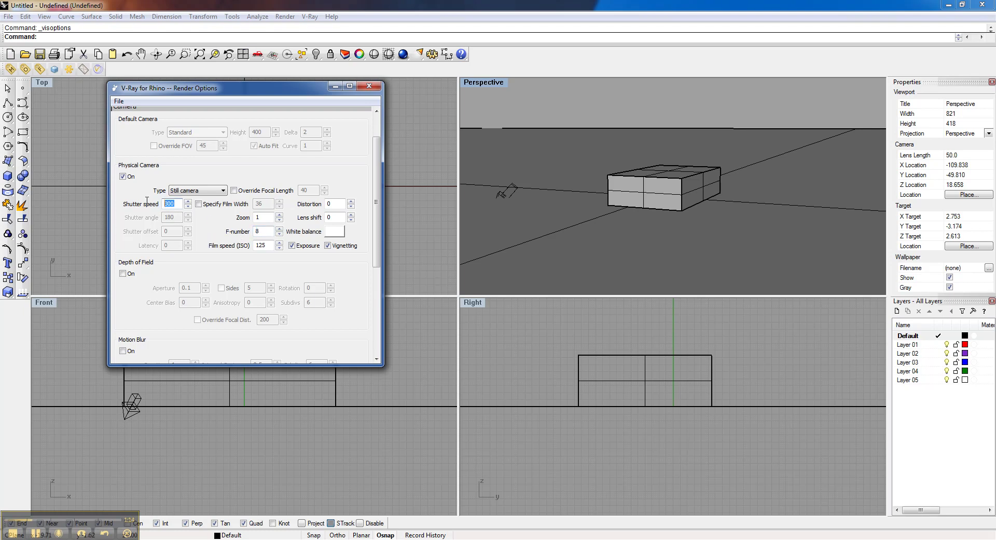
left_click(209, 218)
left_click_drag(176, 204, 126, 208)
type("2")
double_click(165, 204)
right_click_drag(557, 208, 540, 196)
left_click(54, 68)
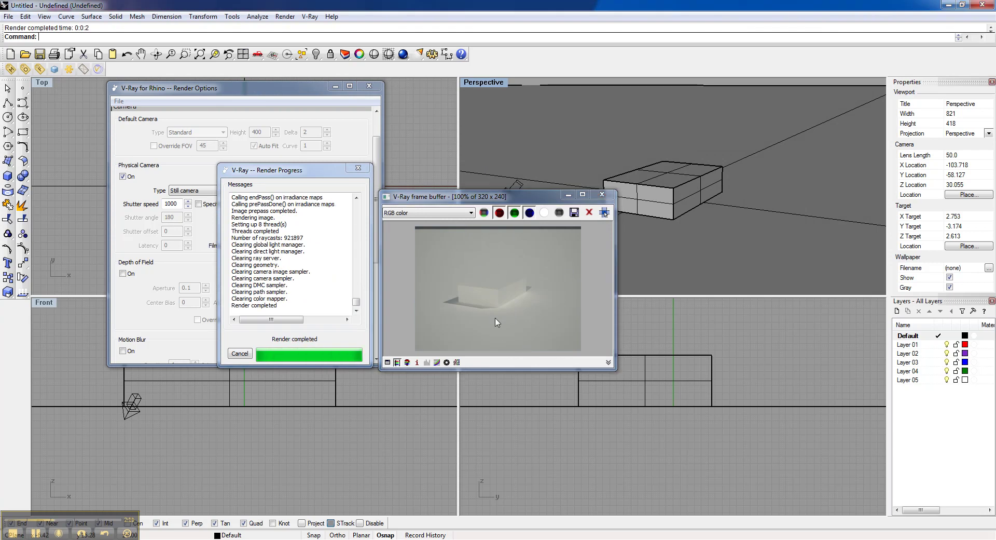
Close the previous render and re-render the box with F-number 20
left_click(602, 194)
left_click(358, 168)
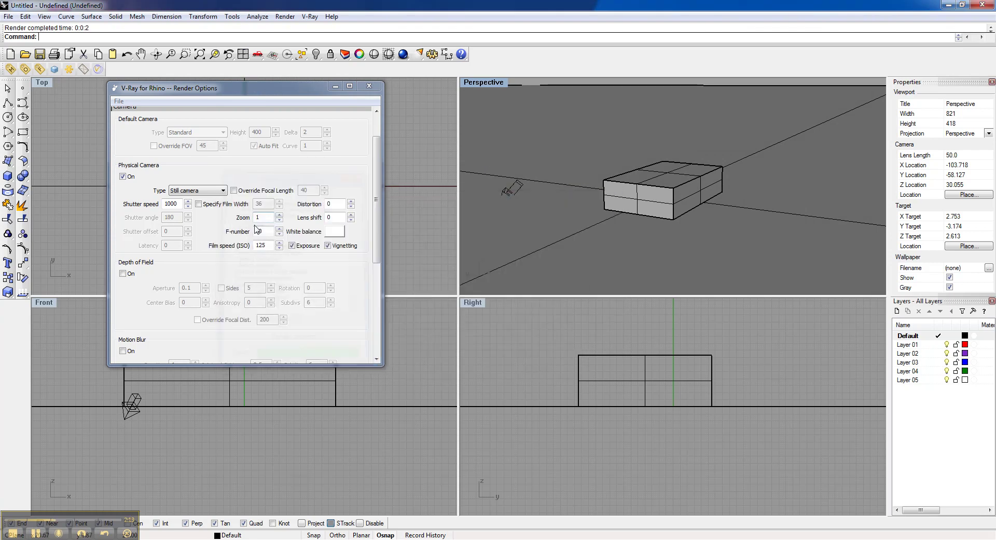
double_click(267, 231)
type("20")
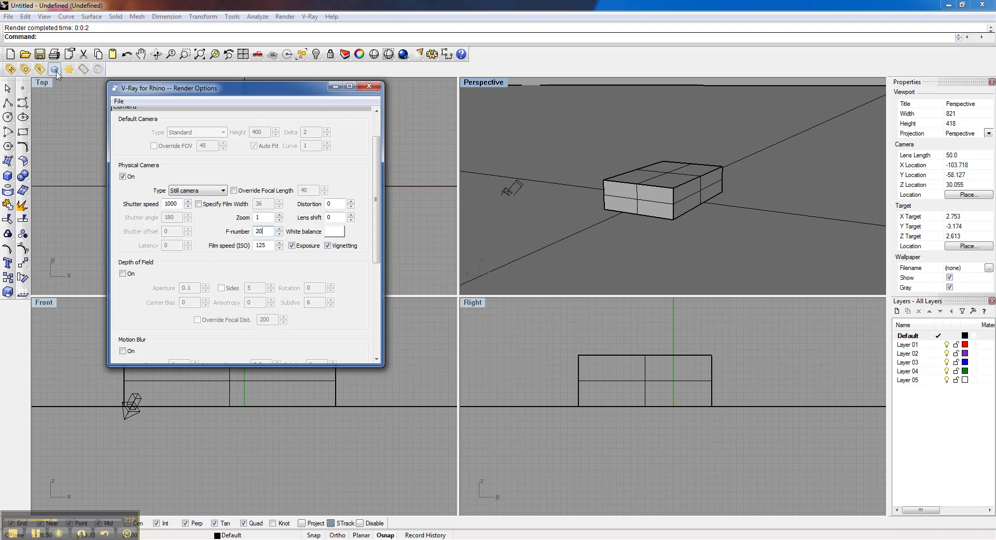
left_click(54, 70)
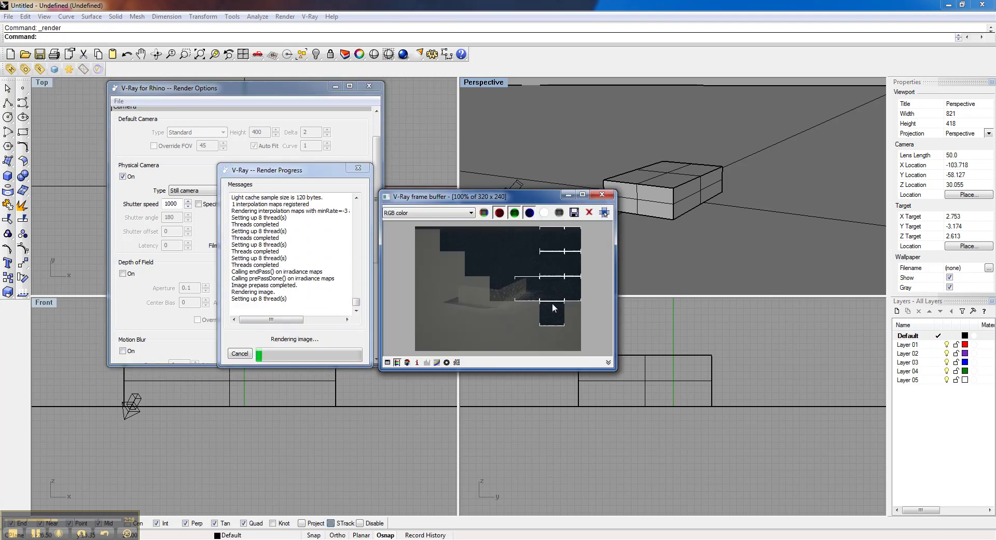
Close the render and re-render with shutter speed 600
left_click(602, 195)
left_click(173, 204)
left_click_drag(177, 203, 148, 205)
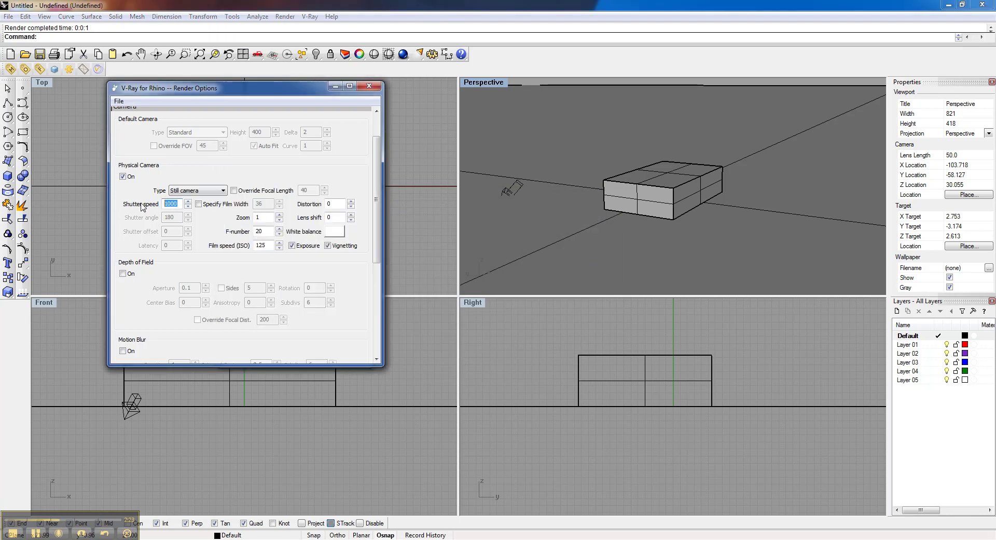
type("60")
left_click(55, 69)
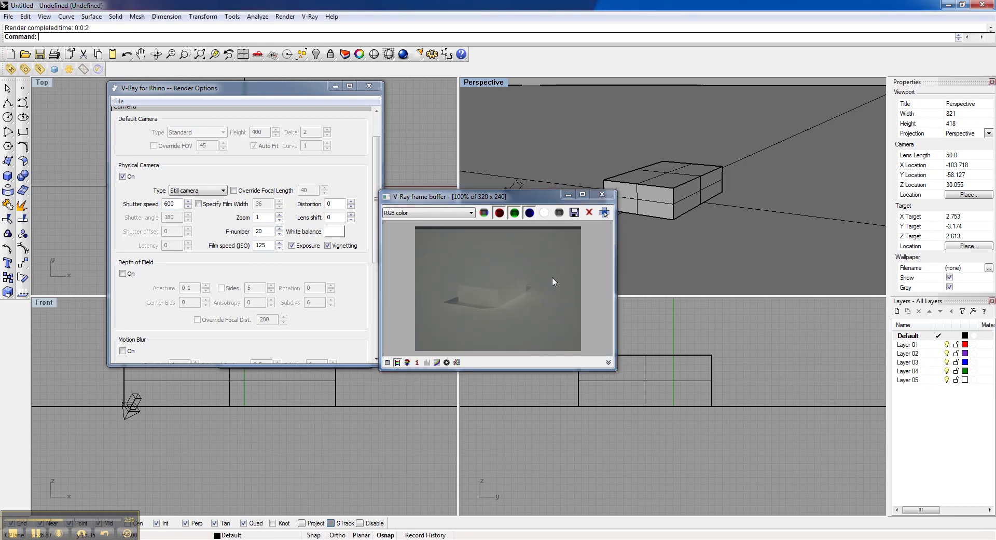
Close the render and re-render with shutter speed 200
left_click(602, 194)
left_click(131, 204)
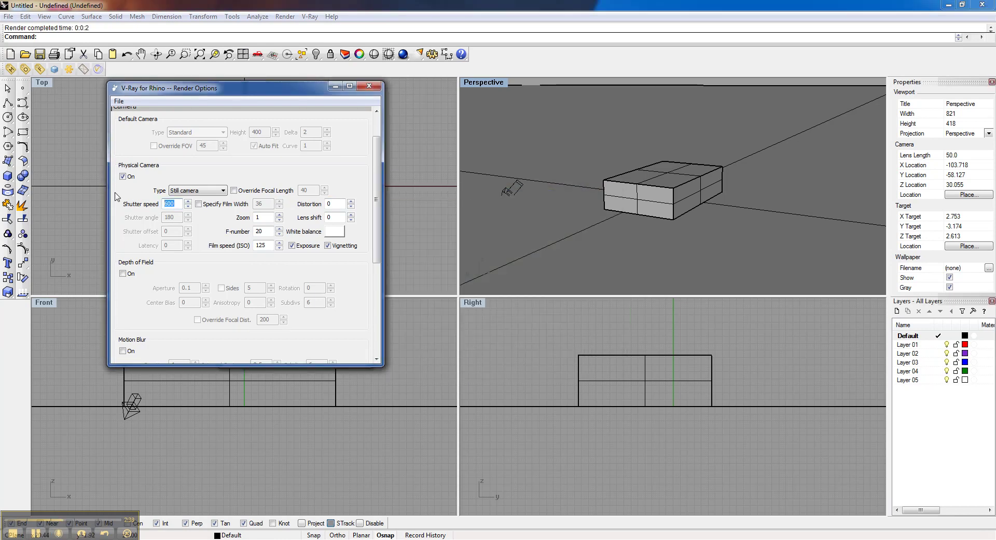
type("200")
left_click(54, 69)
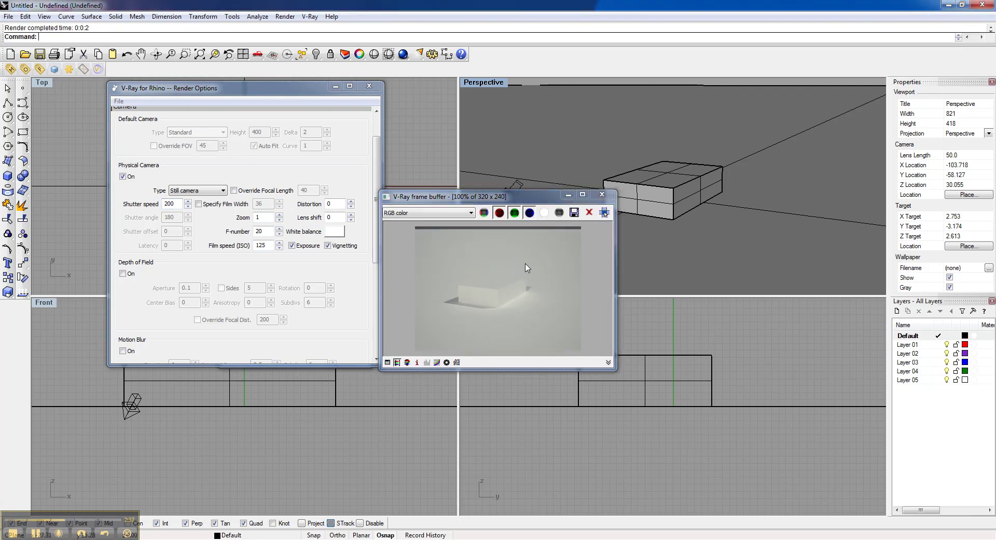
Re-render with F-number 4 and close the washed-out white result
left_click(602, 194)
left_click(263, 231)
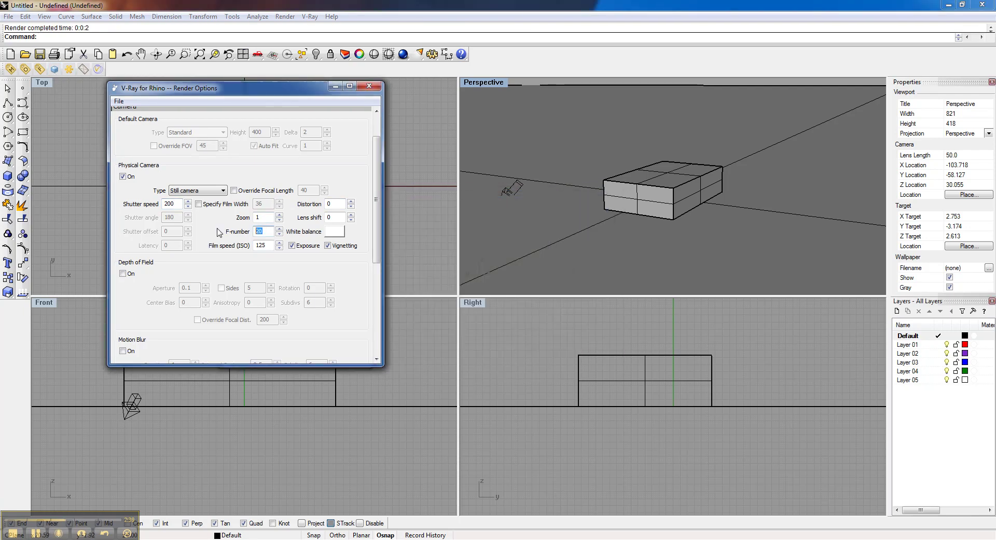
type("4")
left_click(54, 69)
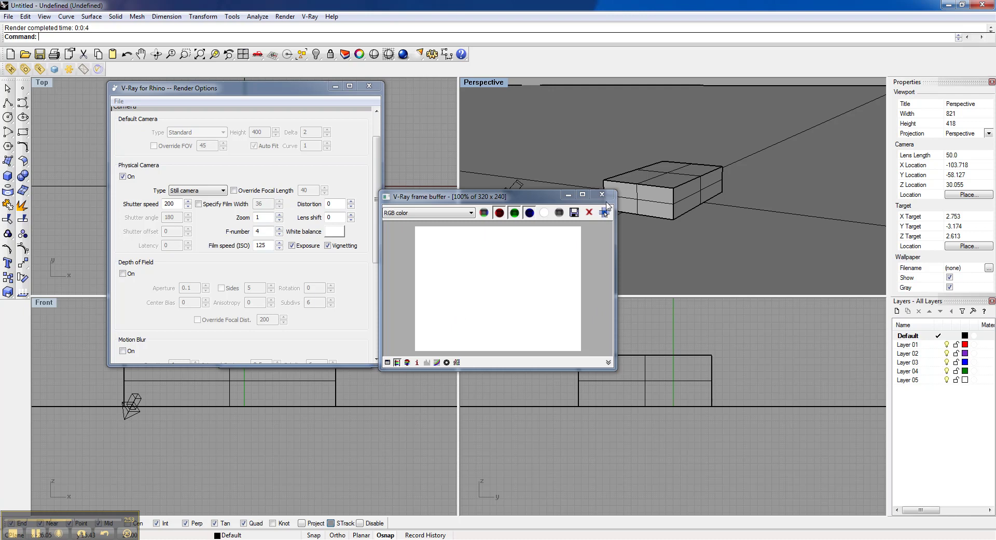
left_click(602, 194)
Set F-number 18 and film speed ISO 60, then render the box
double_click(268, 232)
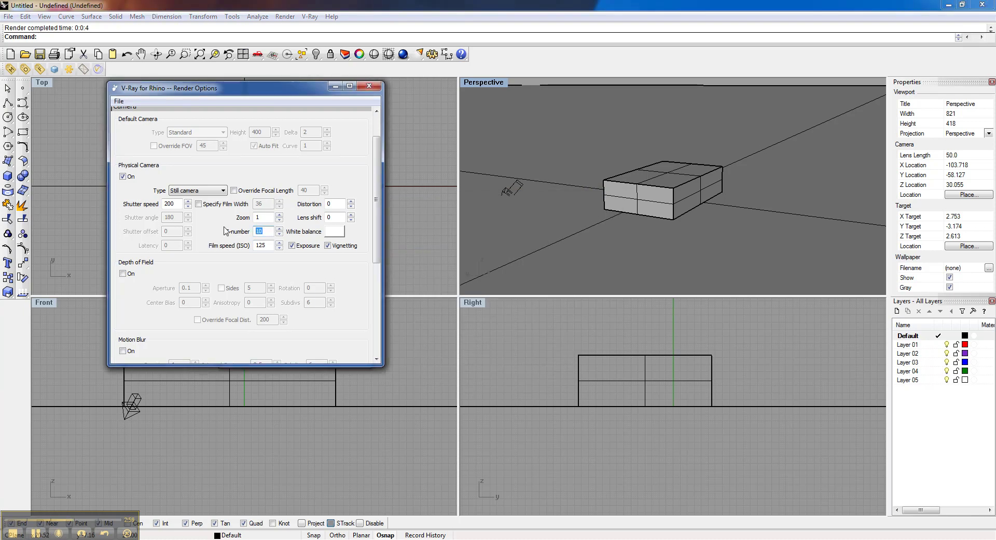
type("18")
double_click(263, 245)
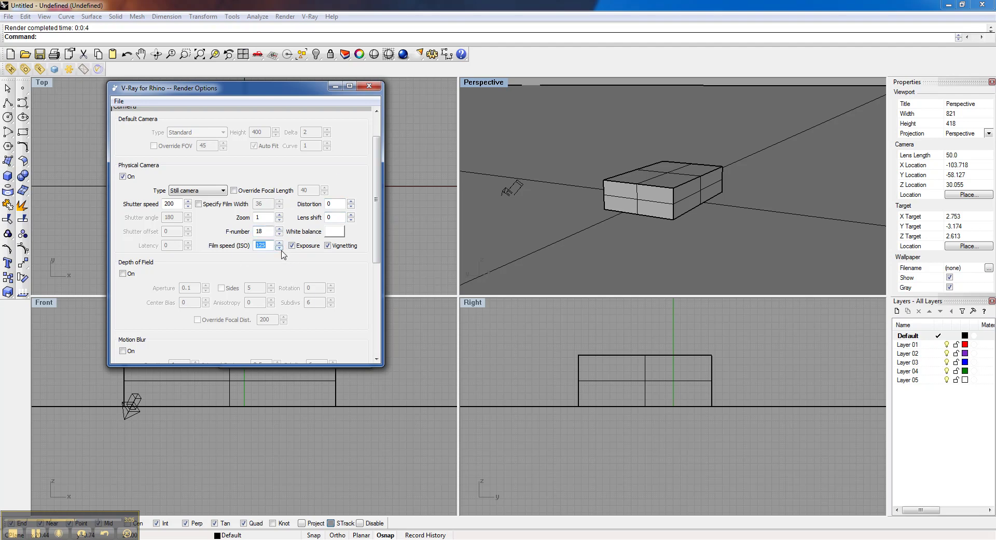
type("60")
left_click(53, 69)
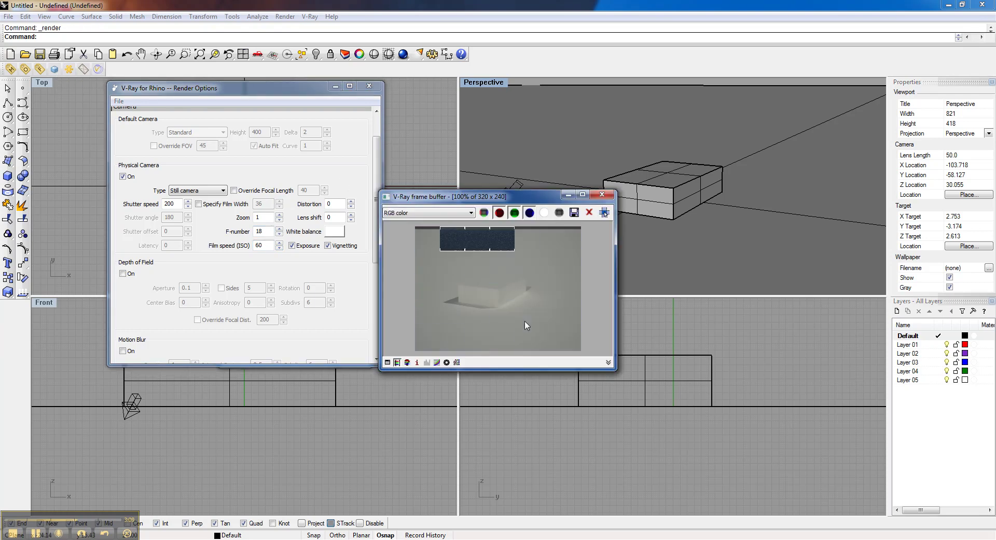
Close the render and re-render with ISO 150
left_click(602, 194)
left_click(218, 246)
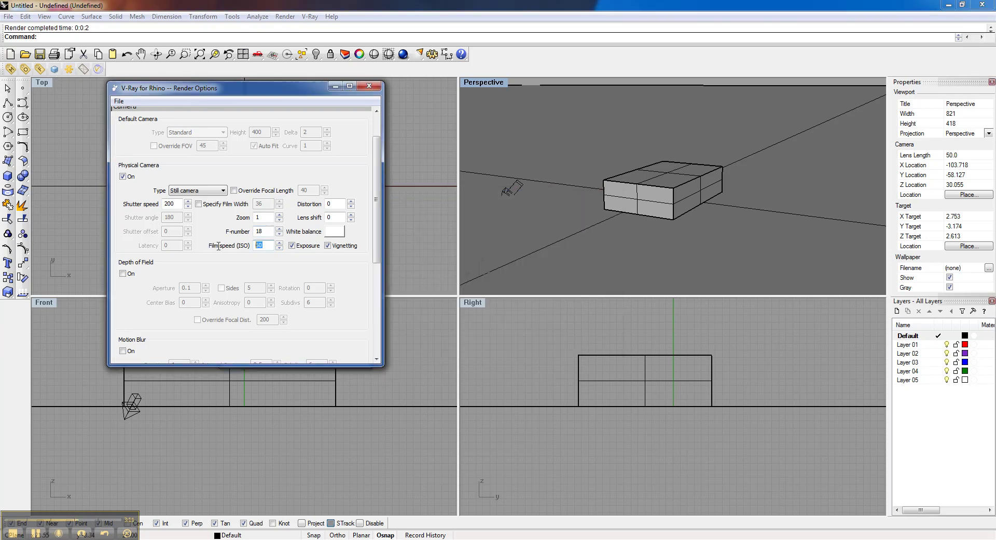
type("150")
left_click(55, 69)
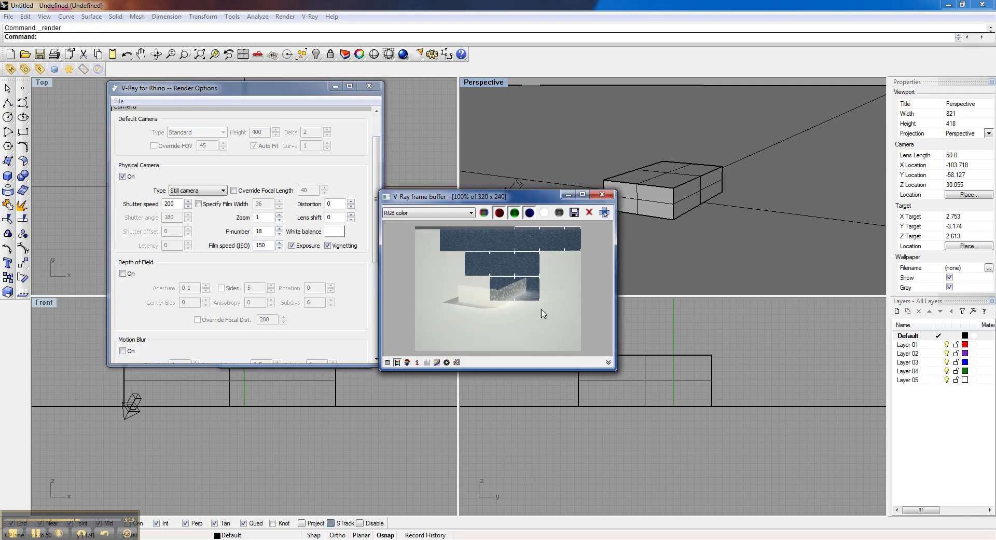
Close the render and re-render with ISO 300
left_click(600, 195)
left_click(282, 268)
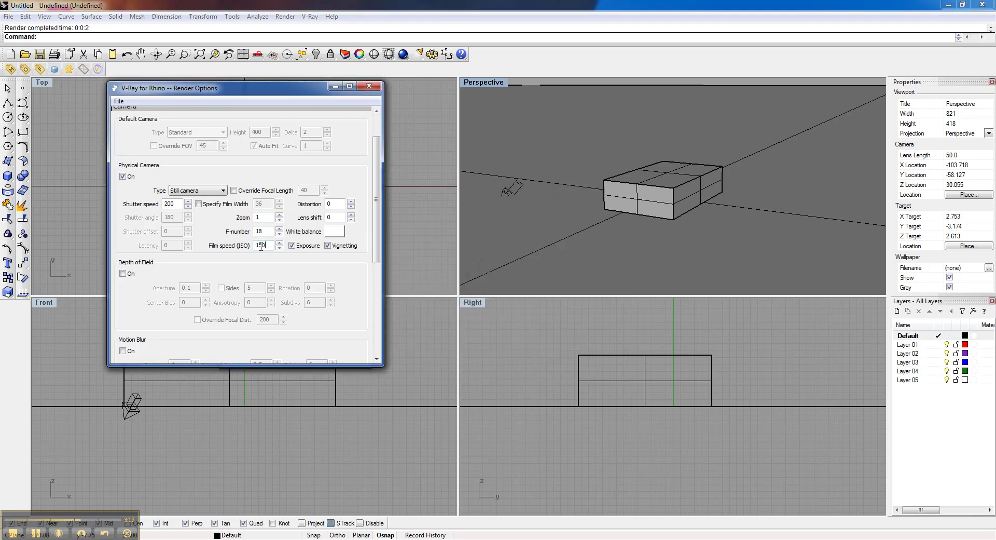
type("300")
left_click(46, 69)
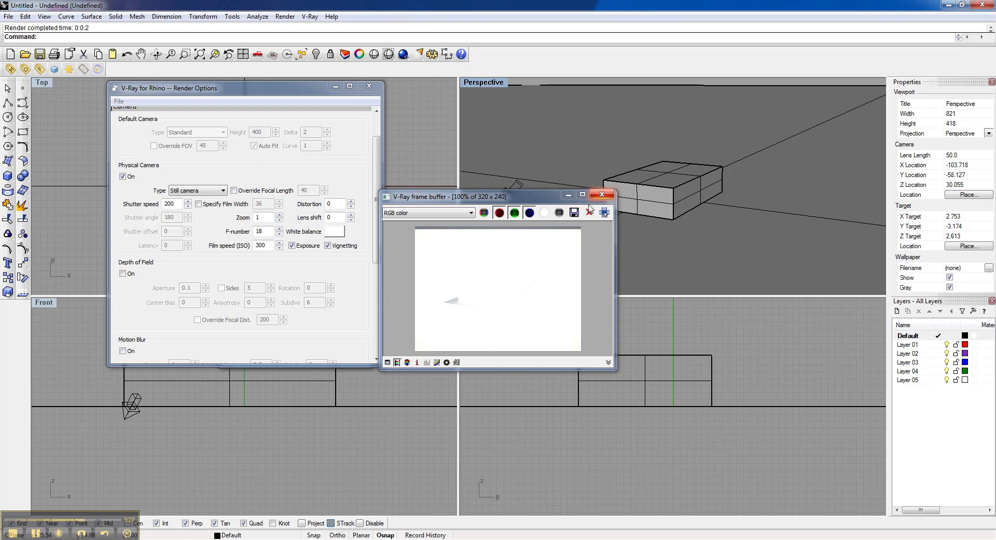
Close the overexposed render and expand the Output rollout, showing the 320 x 240 override
left_click(602, 194)
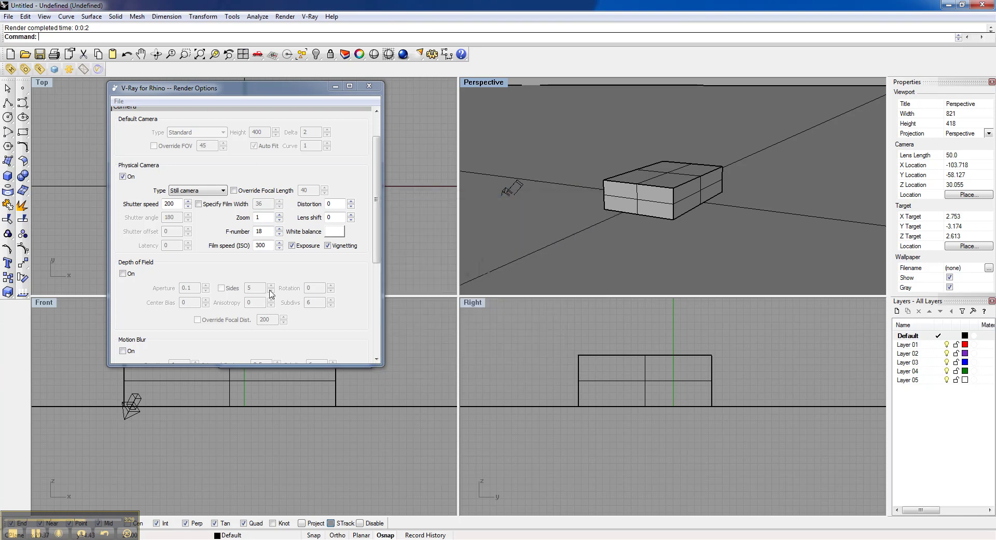
scroll(379, 241, "down", 2)
scroll(379, 242, "down", 3)
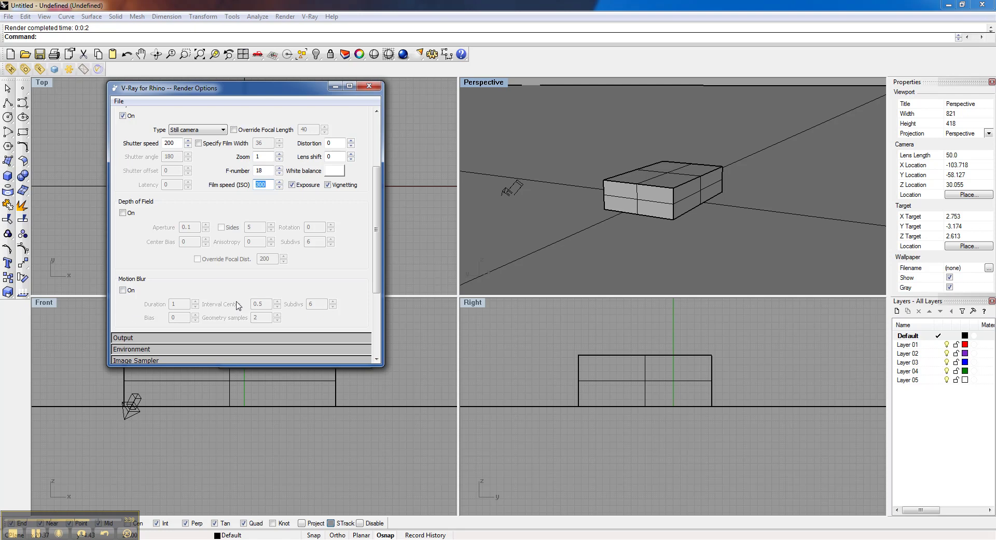
left_click(156, 338)
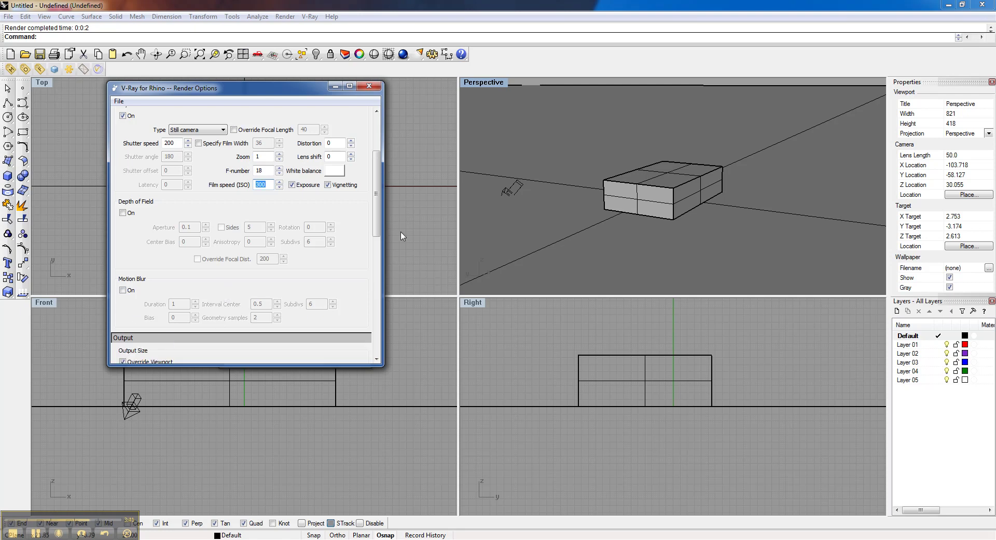
scroll(376, 207, "down", 5)
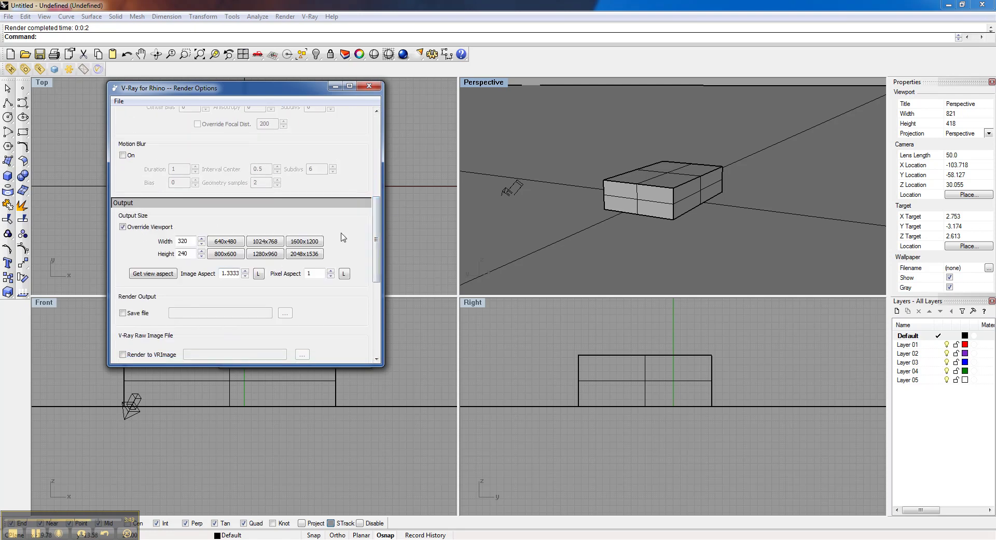
scroll(373, 239, "down", 2)
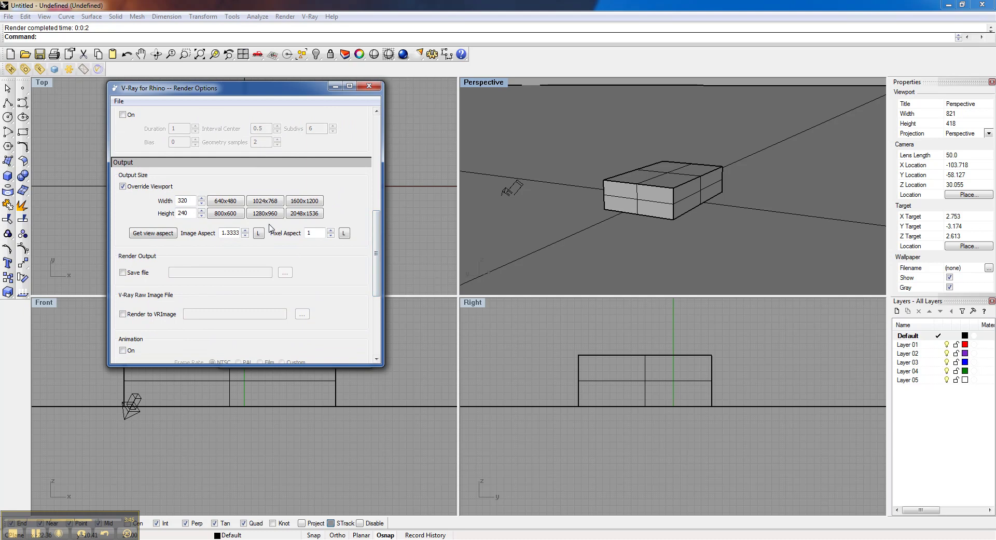